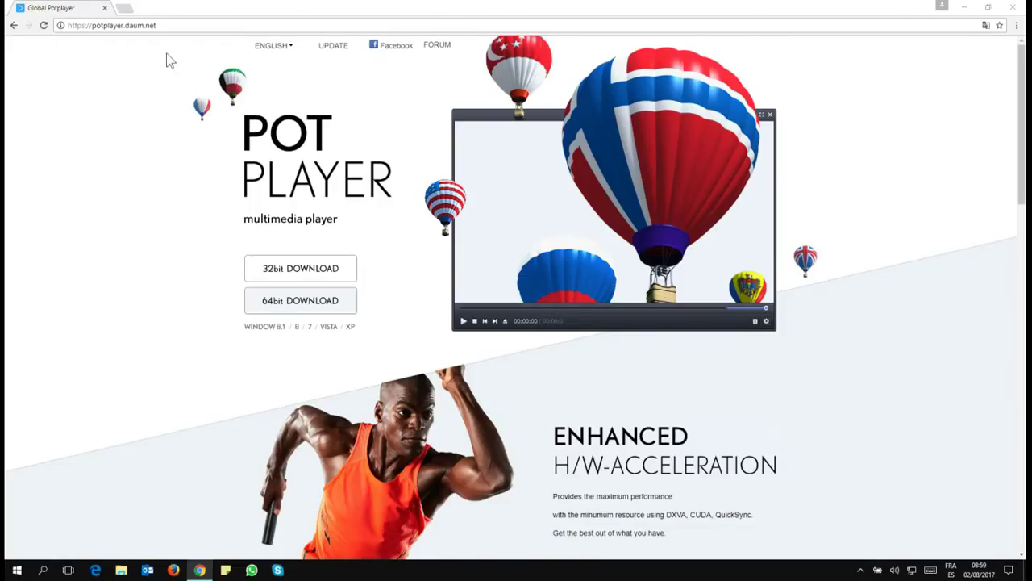
left_click(150, 28)
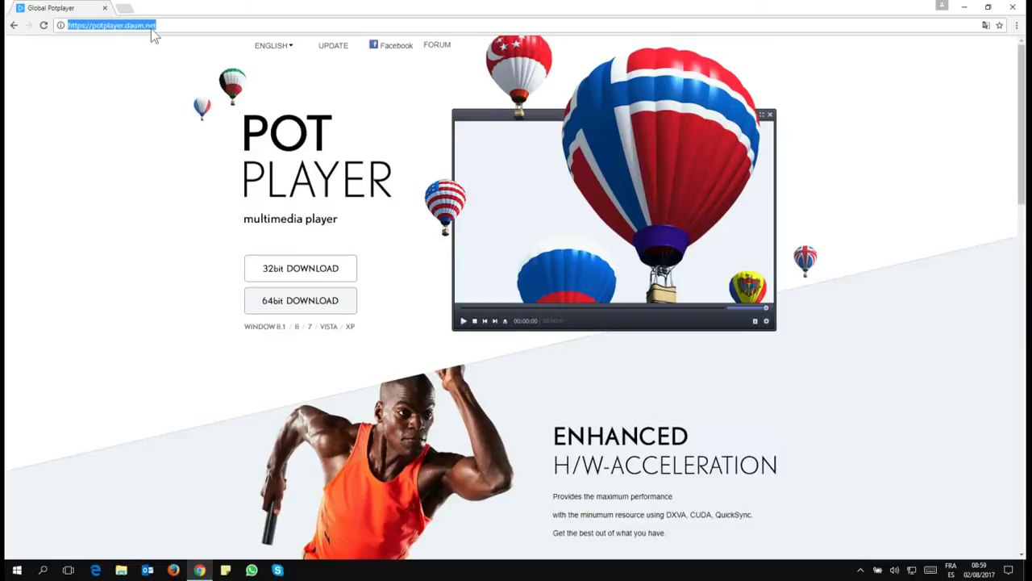
left_click(223, 128)
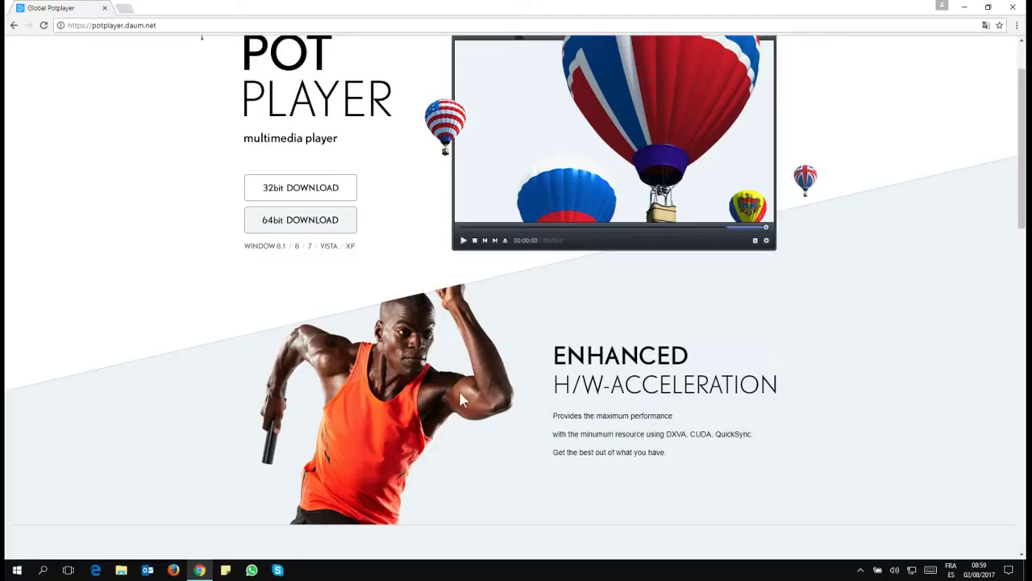
scroll(459, 390, "up", 1)
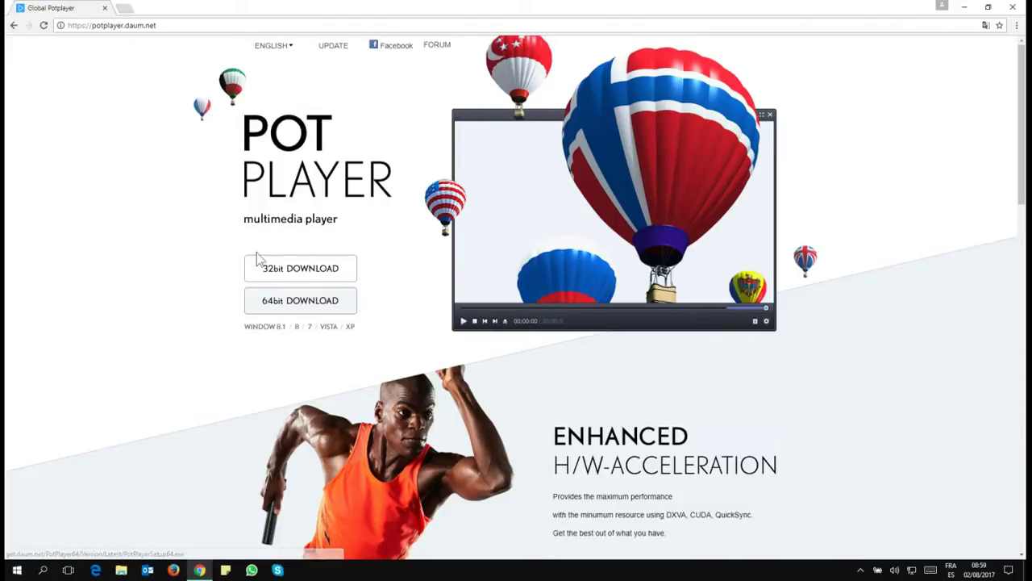
Save the 32bit PotPlayerSetup.exe to the Desktop and launch it from Chrome's download bar
left_click(303, 274)
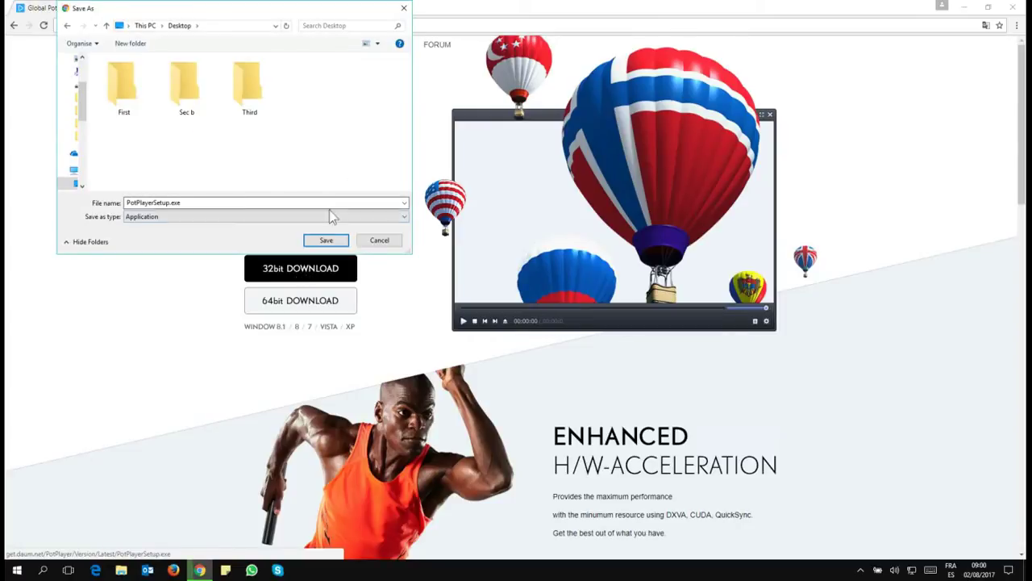
left_click(338, 245)
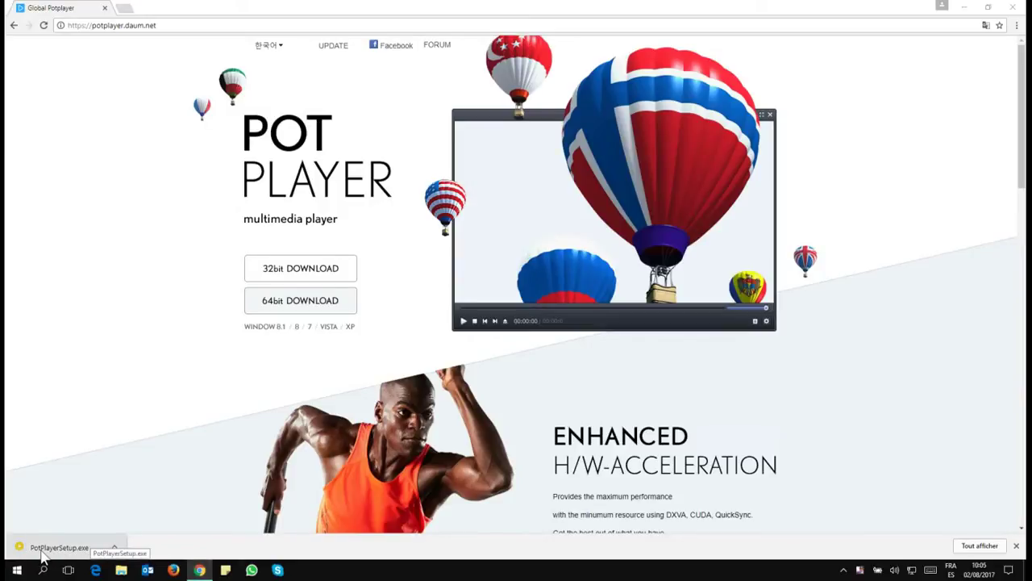
left_click(42, 550)
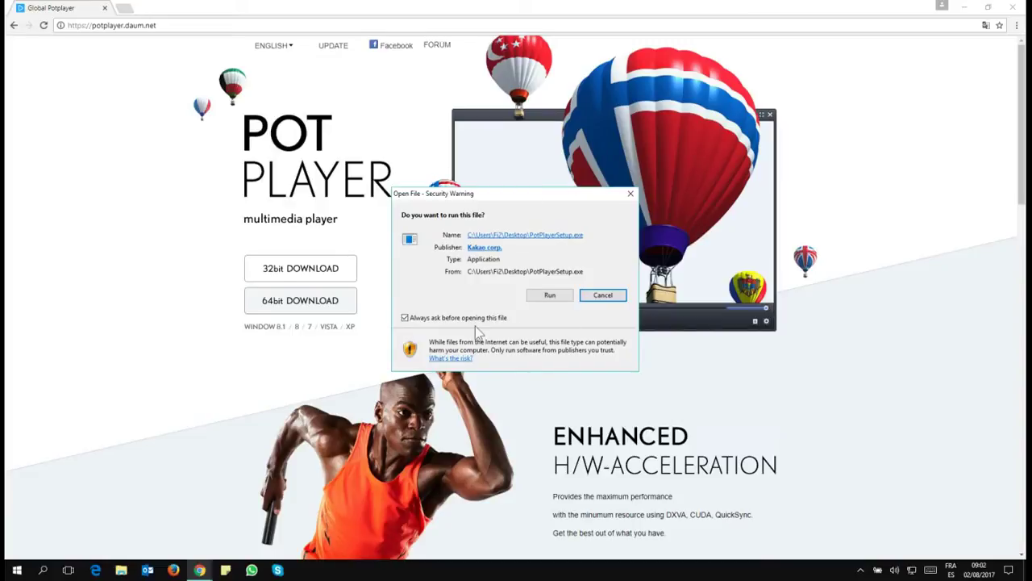
Allow PotPlayerSetup.exe to run, keep English as the language, and accept the license agreement
left_click(550, 296)
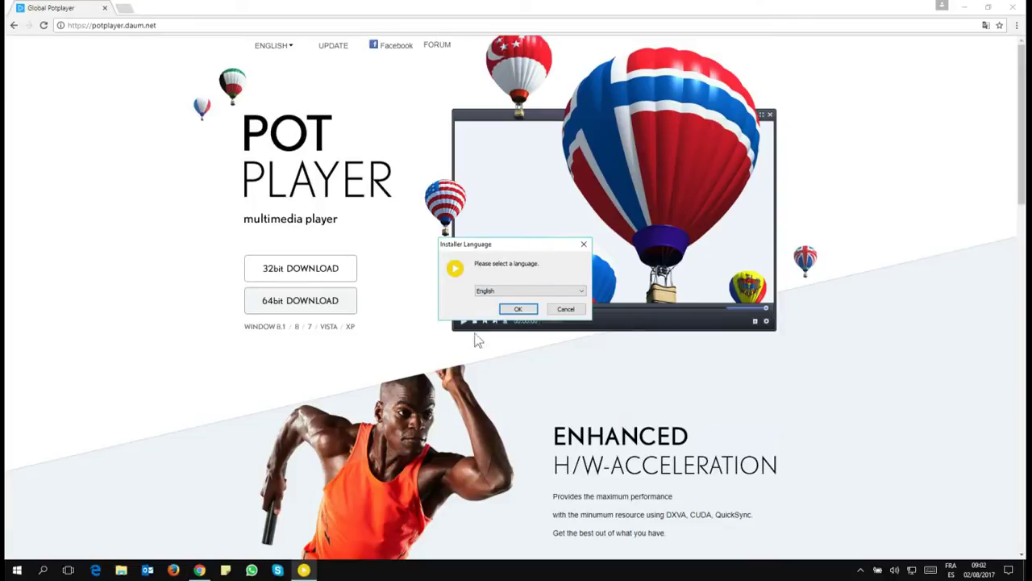
left_click(511, 312)
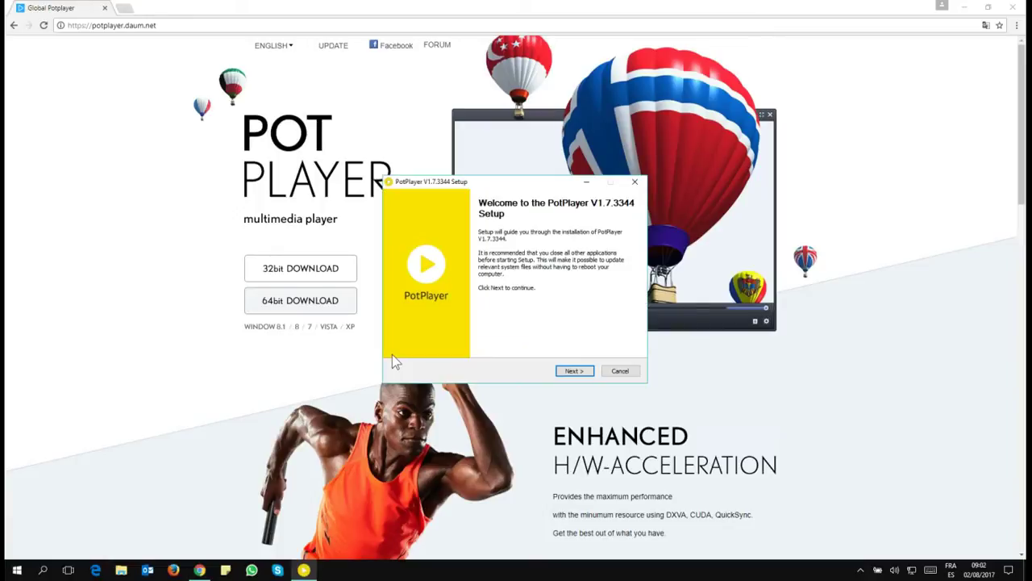
left_click(569, 375)
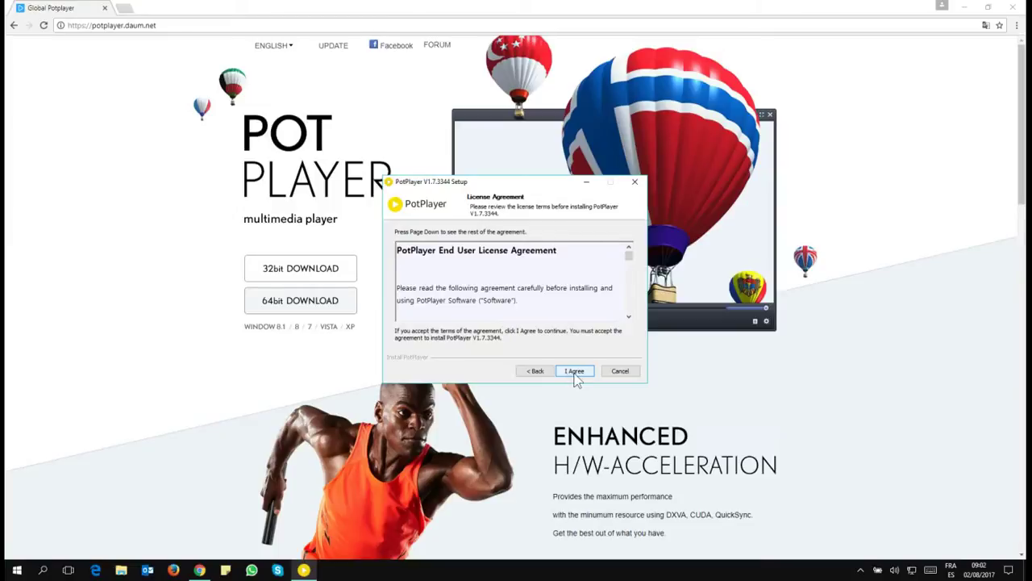
left_click_drag(632, 257, 628, 308)
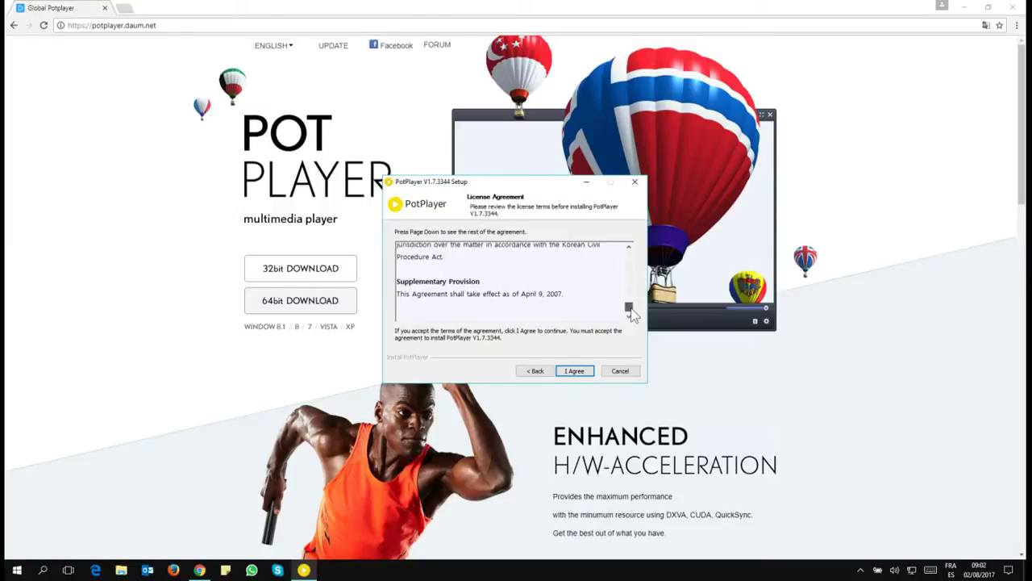
left_click(583, 374)
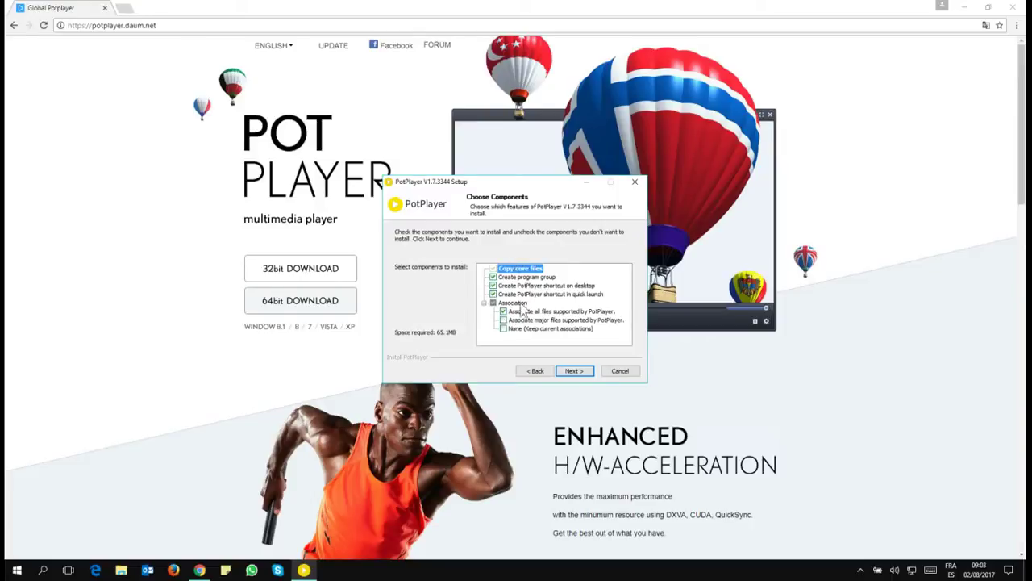
Install PotPlayer with default components and folder, enabling Detect H/W decoder/encoder
left_click(573, 371)
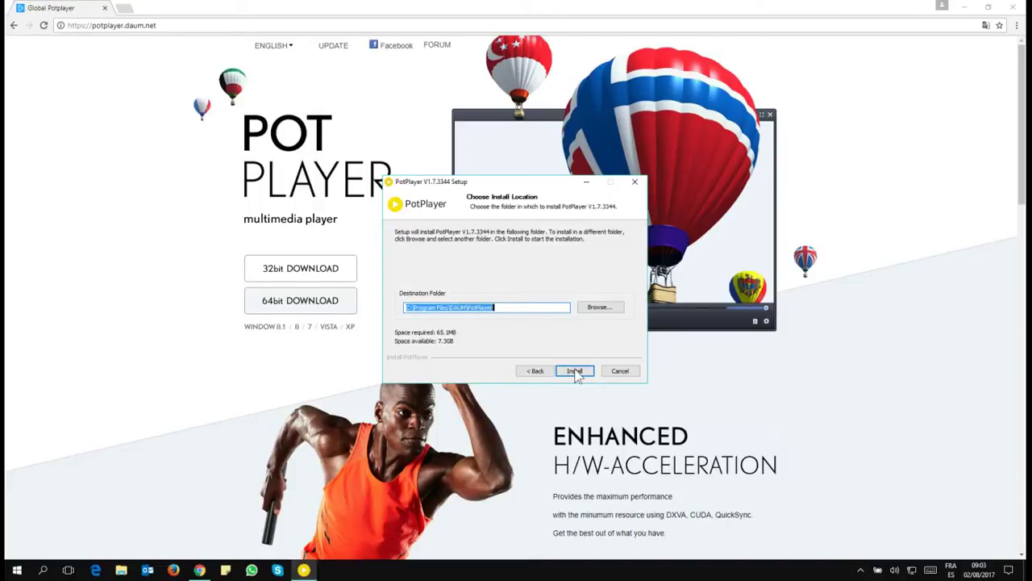
left_click(575, 371)
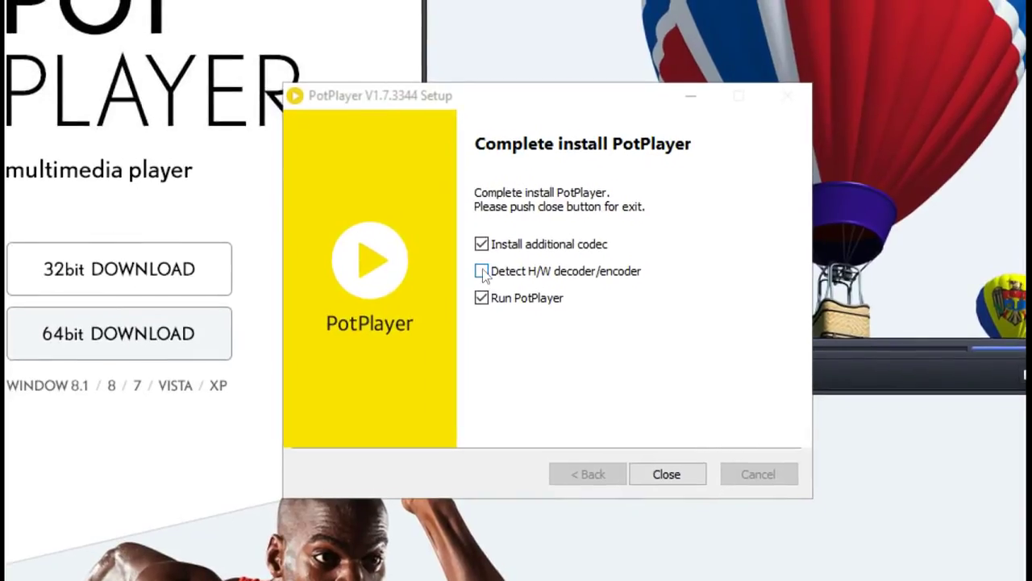
left_click(481, 271)
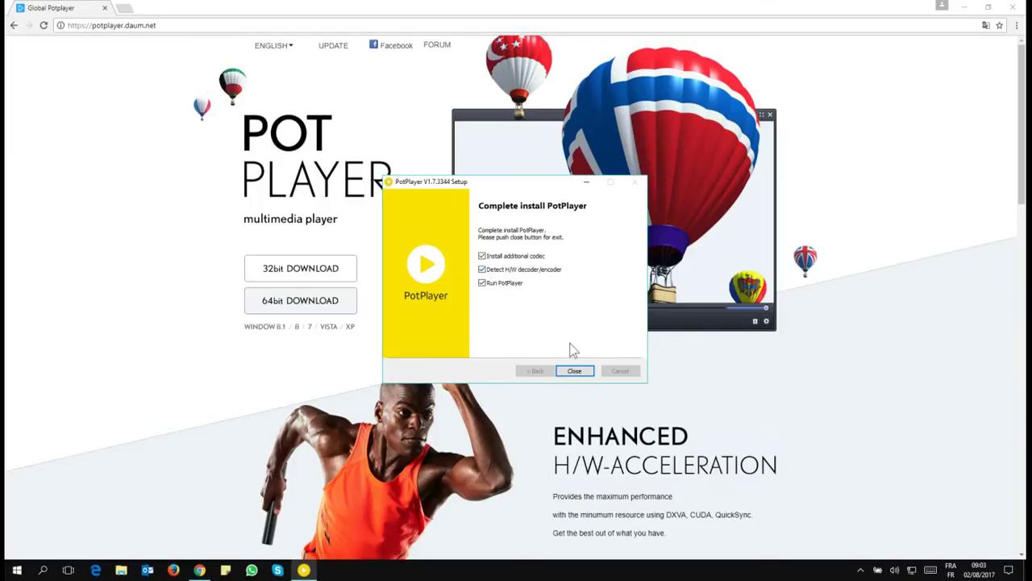
left_click(573, 371)
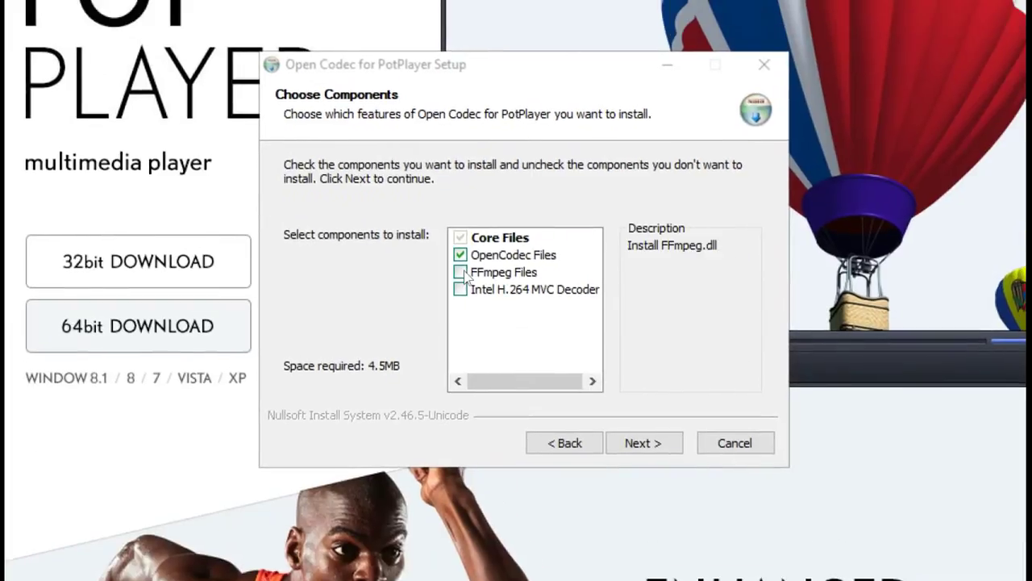
Add FFmpeg Files and Intel H.264 MVC Decoder, then install Open Codec into the default folder
left_click(462, 268)
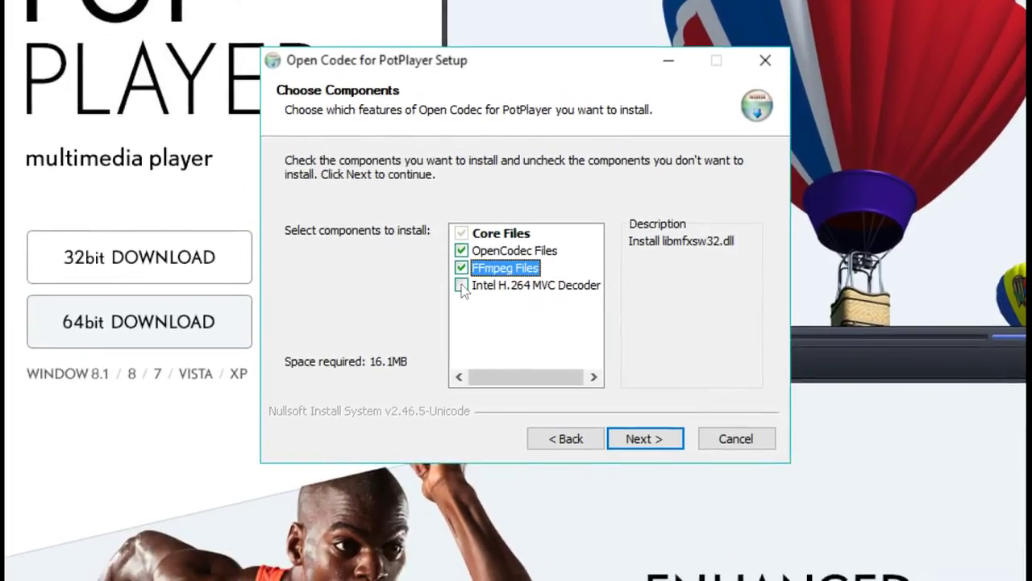
left_click(461, 286)
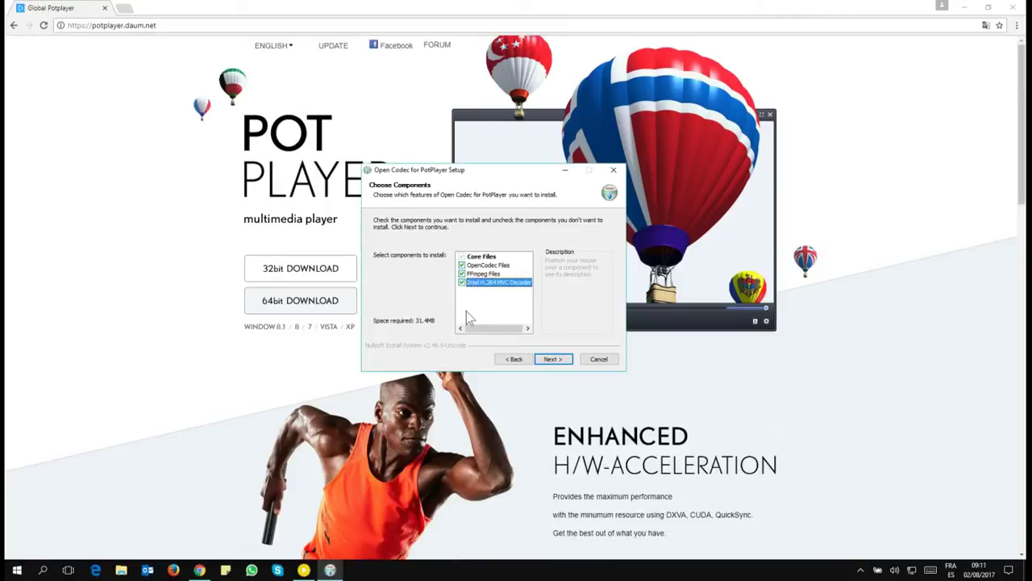
left_click(556, 359)
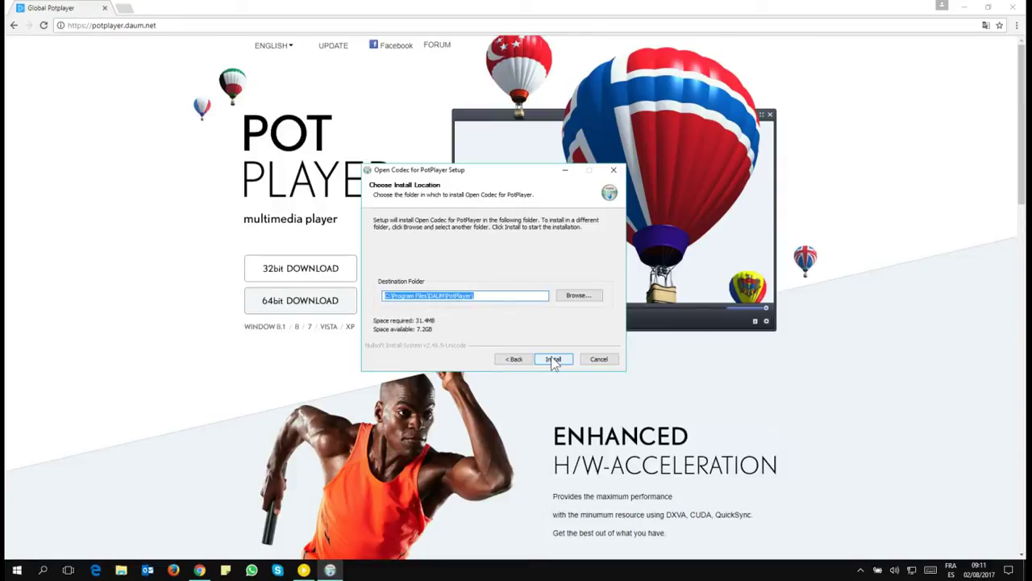
left_click(554, 361)
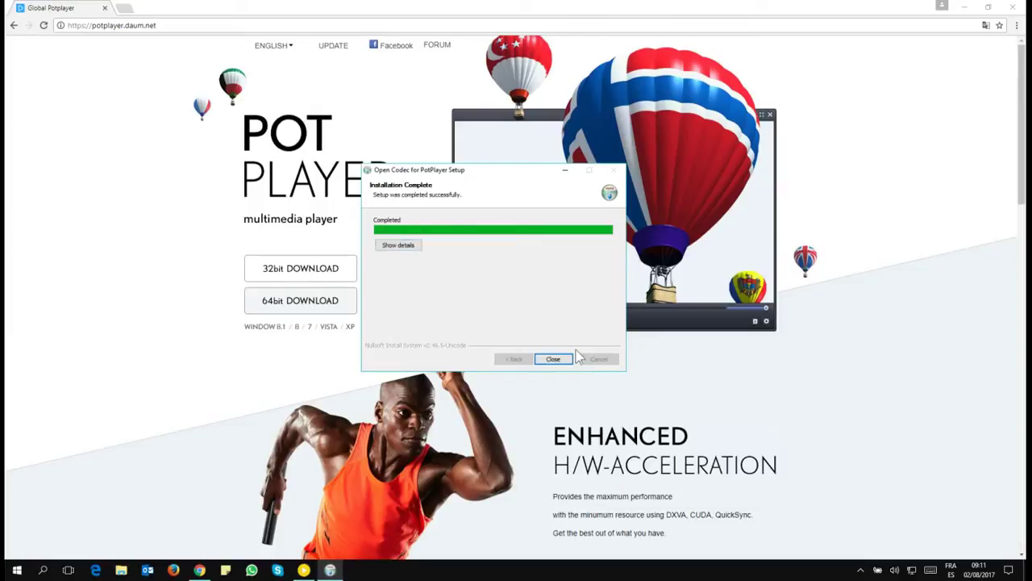
left_click(553, 360)
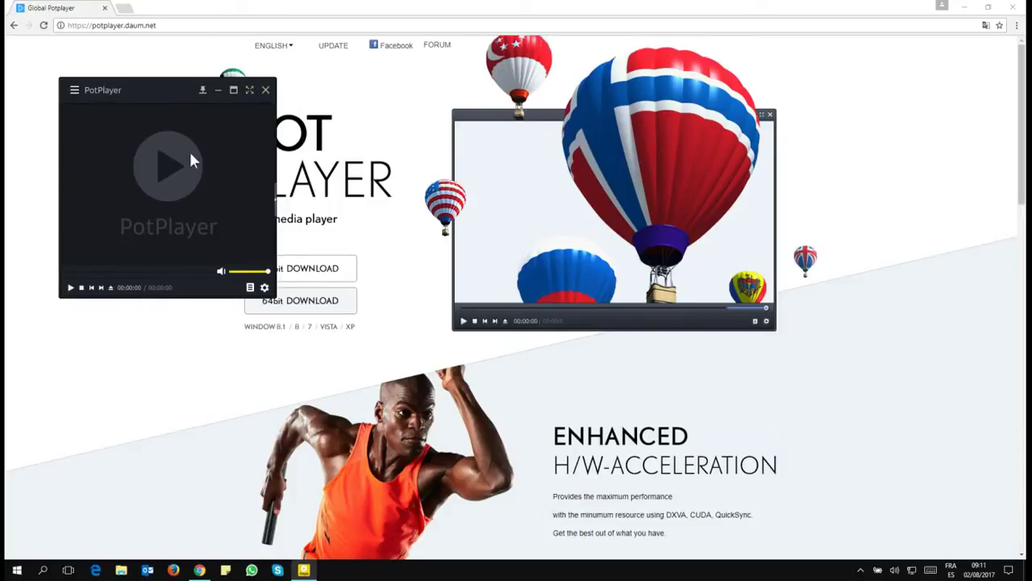
Close Chrome and move the PotPlayer, PotPlayerSetup.exe and Intro.wmv icons onto the beach wallpaper
left_click(1012, 7)
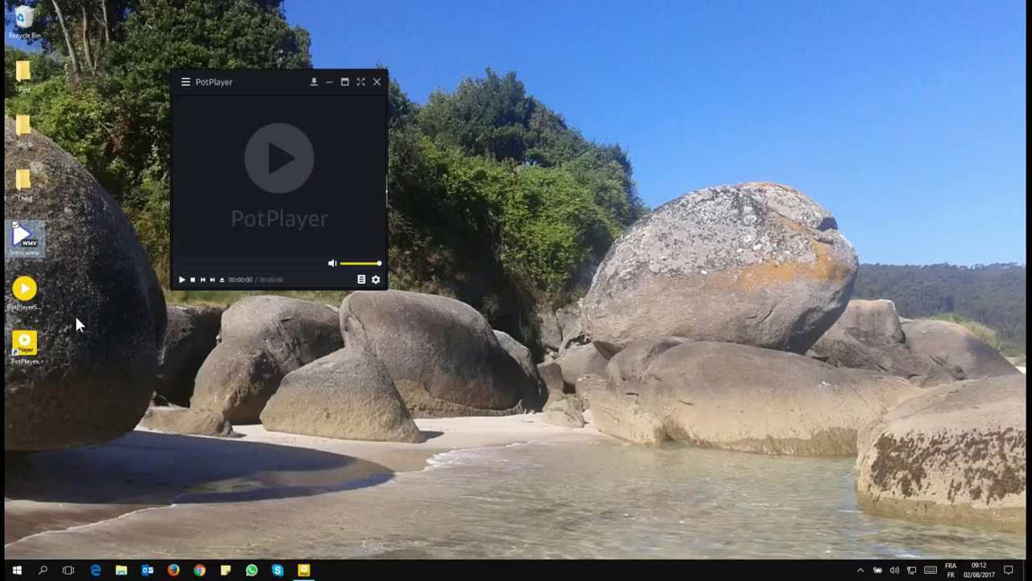
left_click(26, 347)
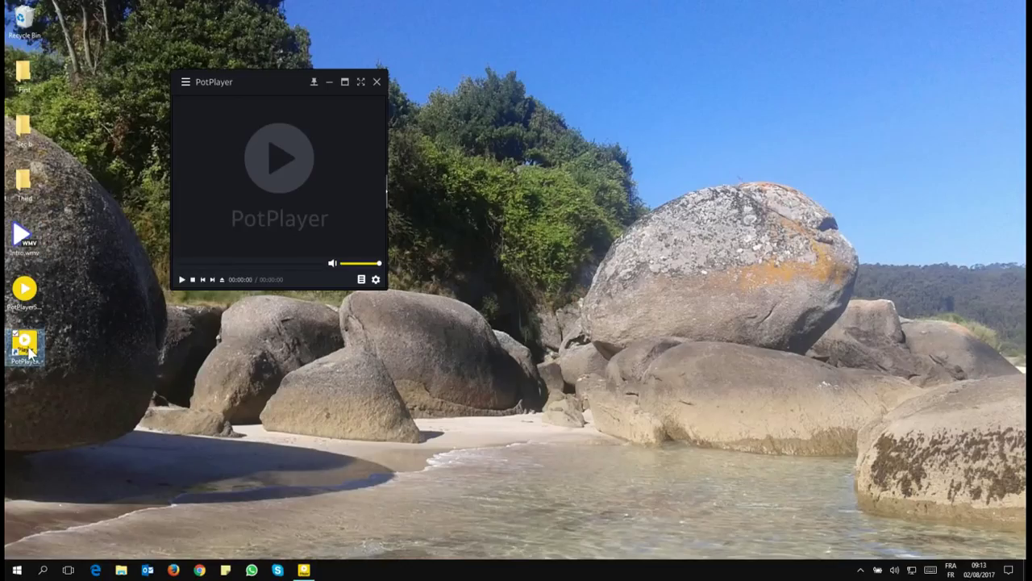
mouse_move(30, 351)
left_mouse_down()
mouse_move(201, 435)
mouse_move(190, 457)
left_mouse_up()
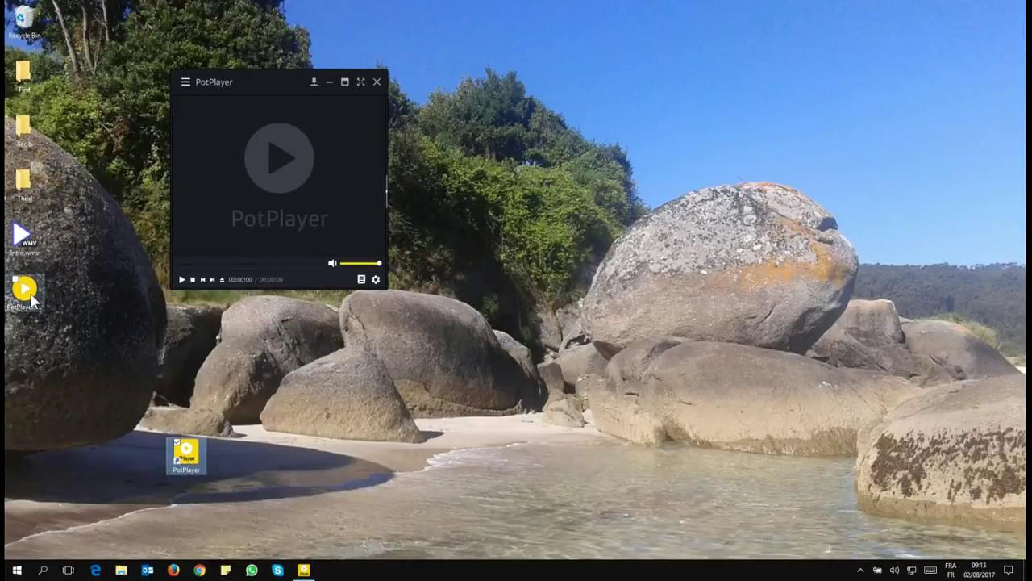
mouse_move(33, 300)
left_mouse_down()
mouse_move(59, 354)
mouse_move(73, 357)
left_mouse_up()
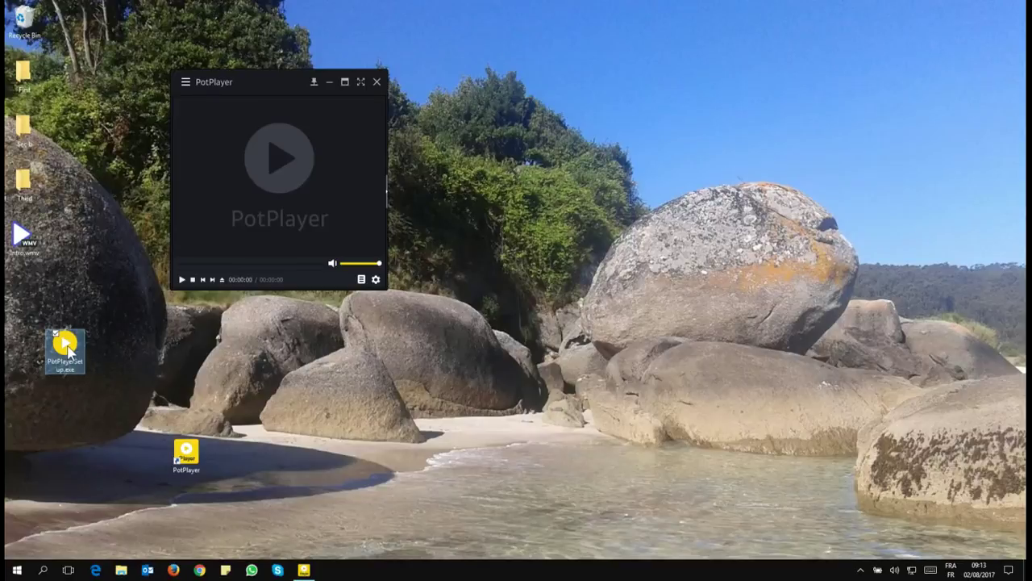
left_click_drag(23, 232, 387, 452)
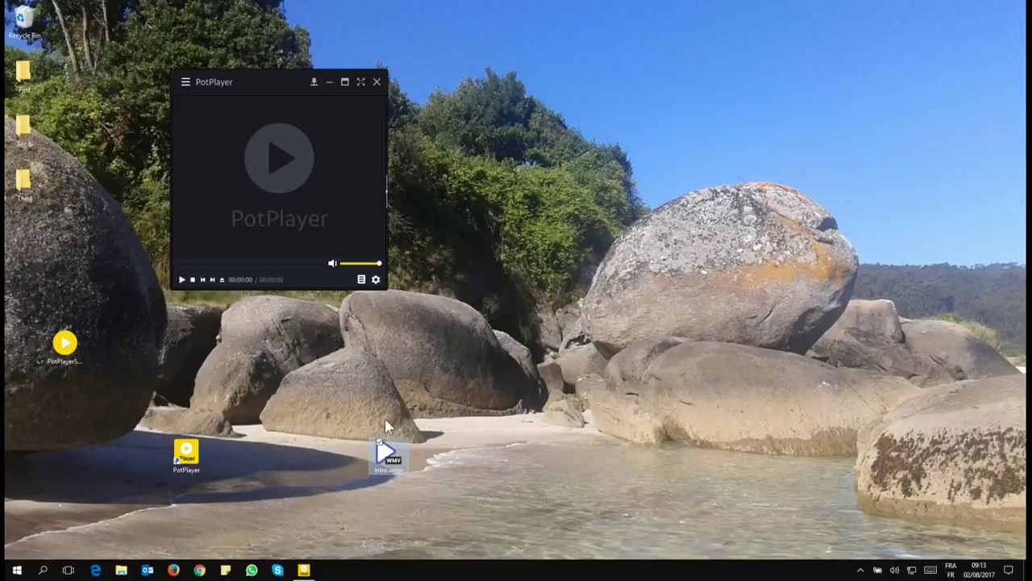
left_click(349, 406)
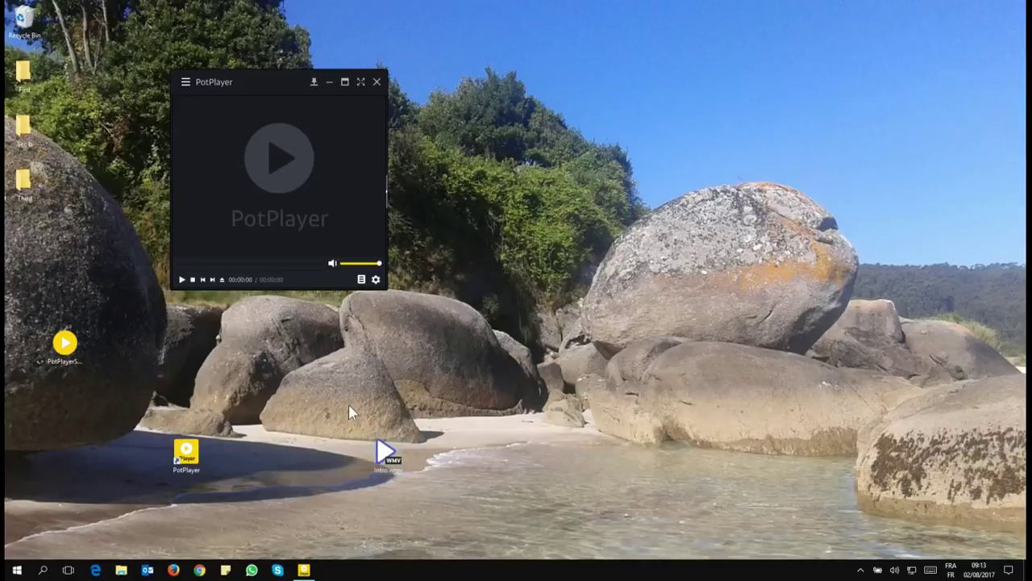